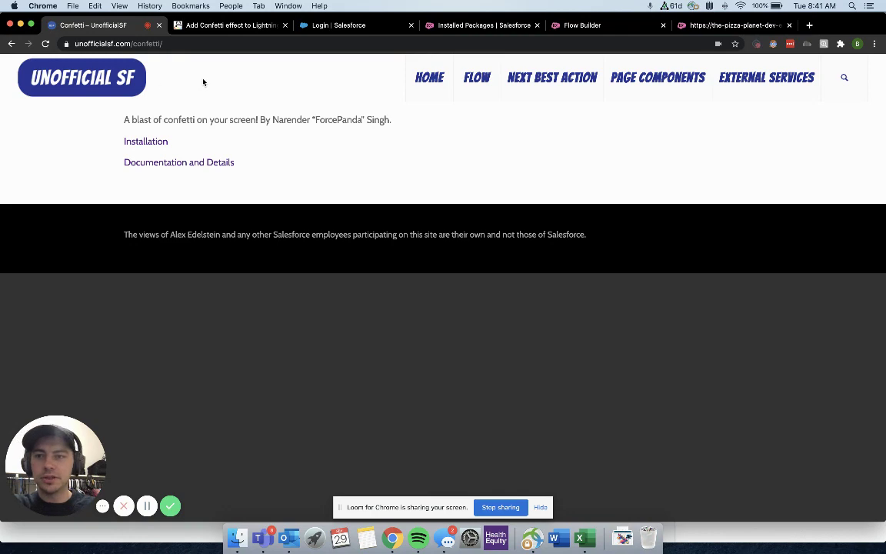
- Look over the Unofficial SF confetti page, the linked ForcePanda article and the package's Salesforce login page
click(228, 26)
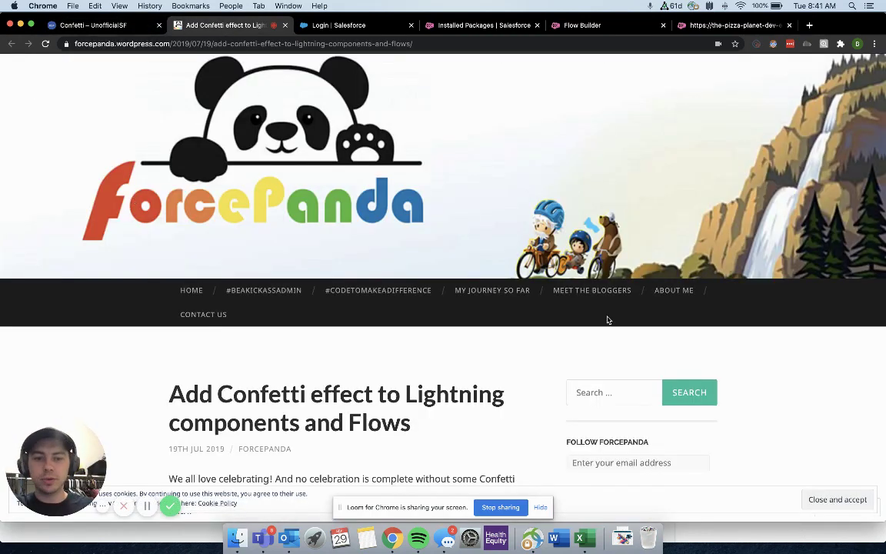
scroll(607, 316, down, 5)
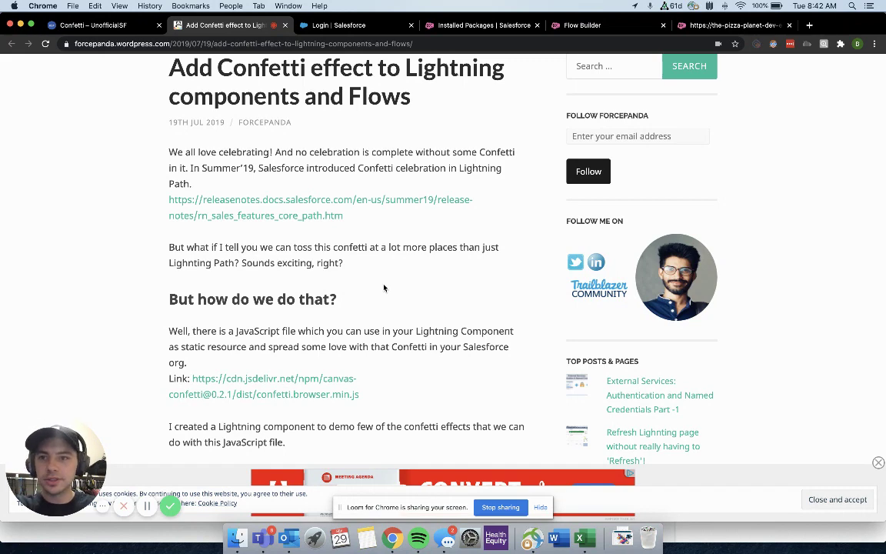
scroll(384, 287, up, 5)
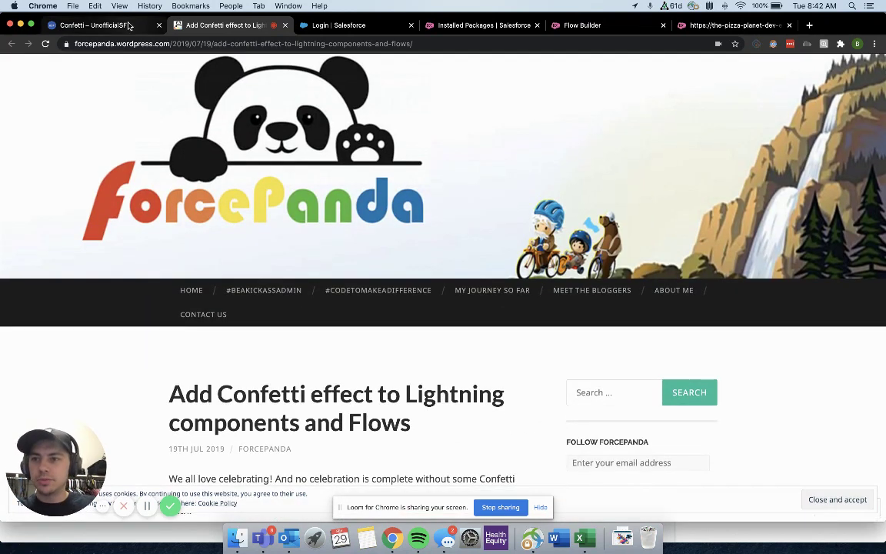
click(92, 25)
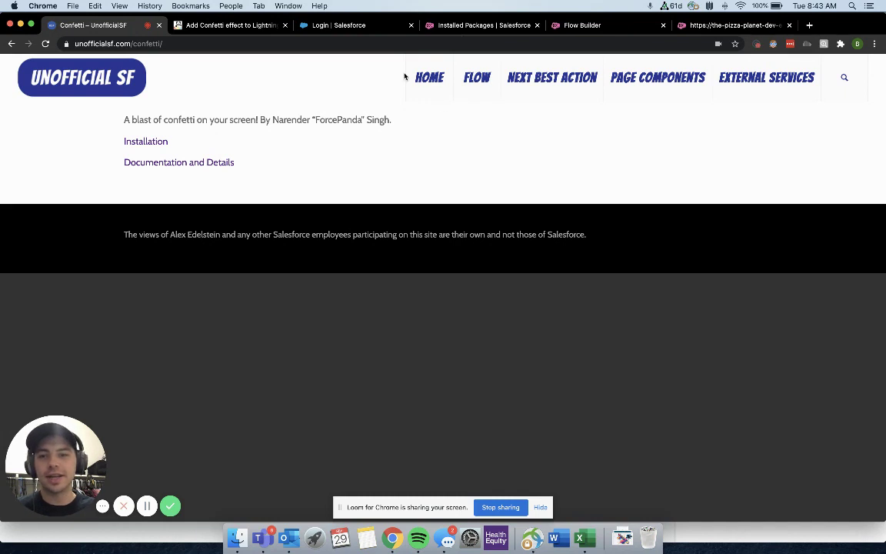
click(176, 44)
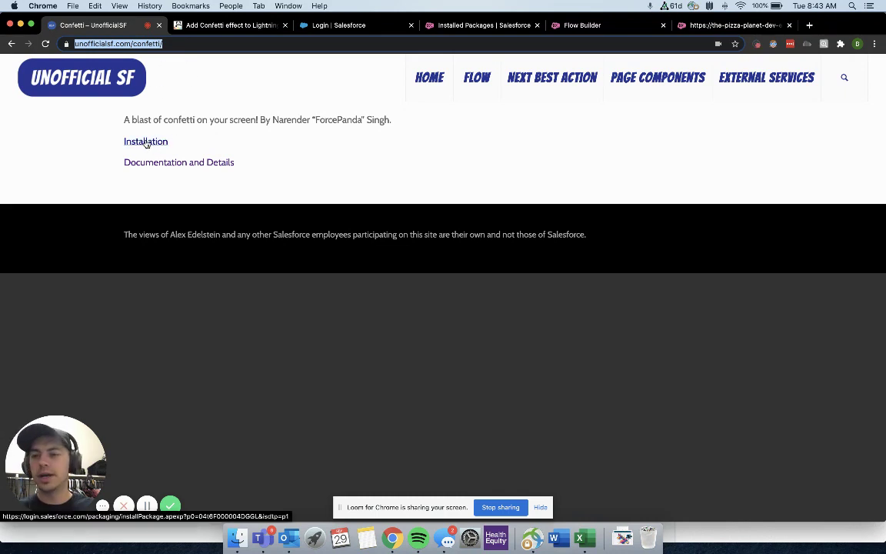
click(336, 25)
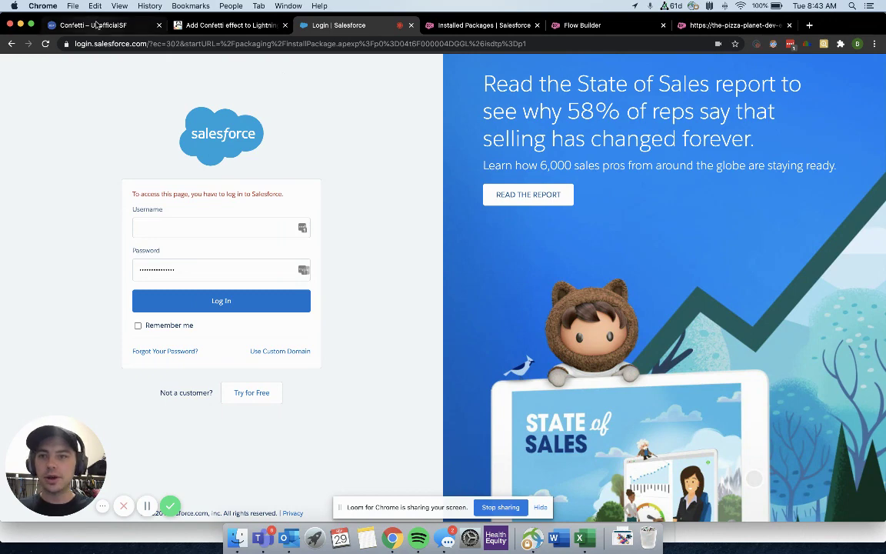
click(98, 26)
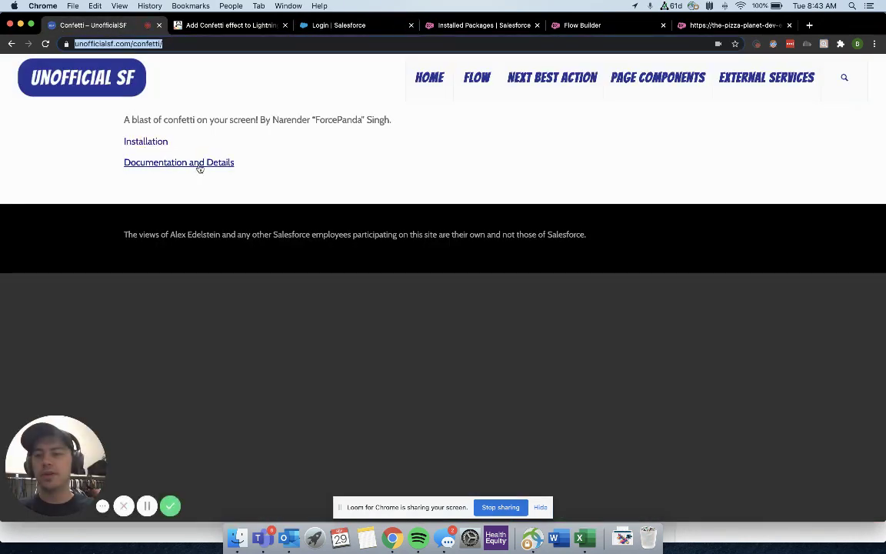
- Read through the ForcePanda confetti article, examining the component code, demo images, package link and flow example
click(231, 25)
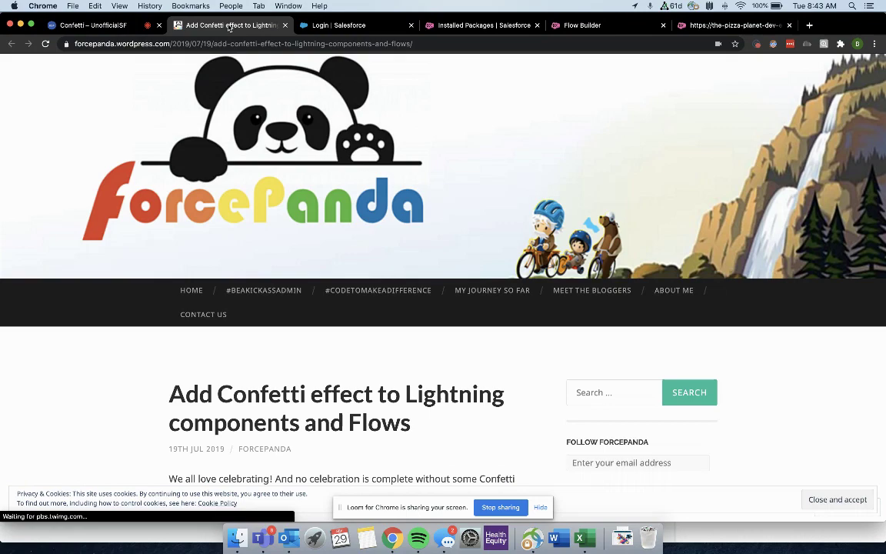
scroll(284, 348, down, 2)
scroll(284, 350, down, 2)
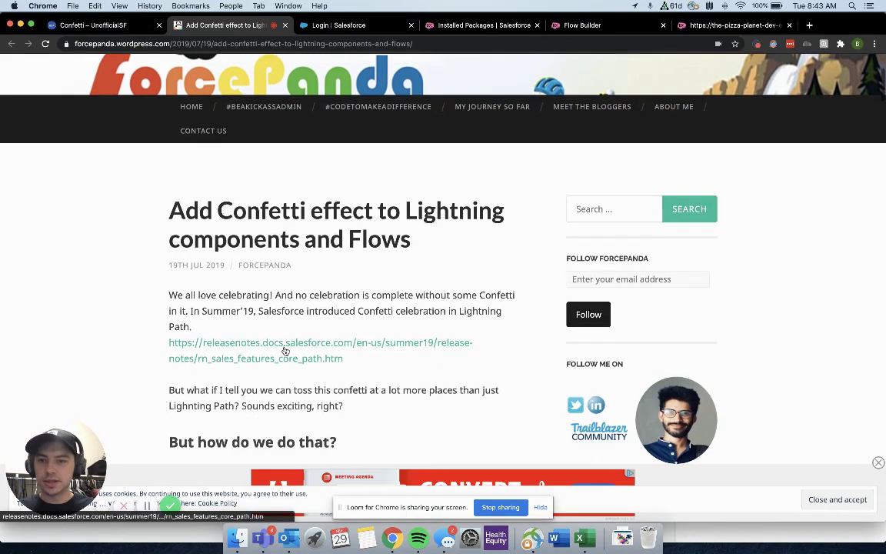
scroll(286, 348, up, 4)
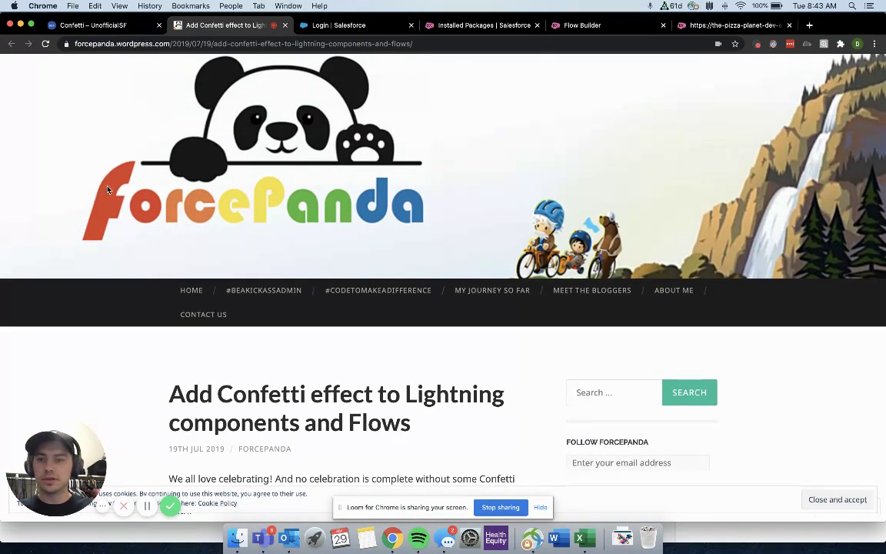
scroll(305, 323, down, 10)
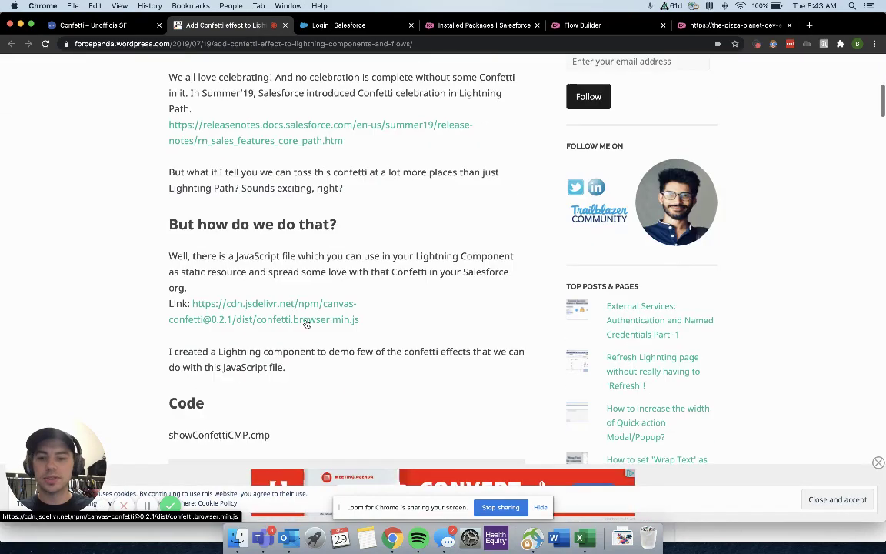
scroll(305, 323, down, 8)
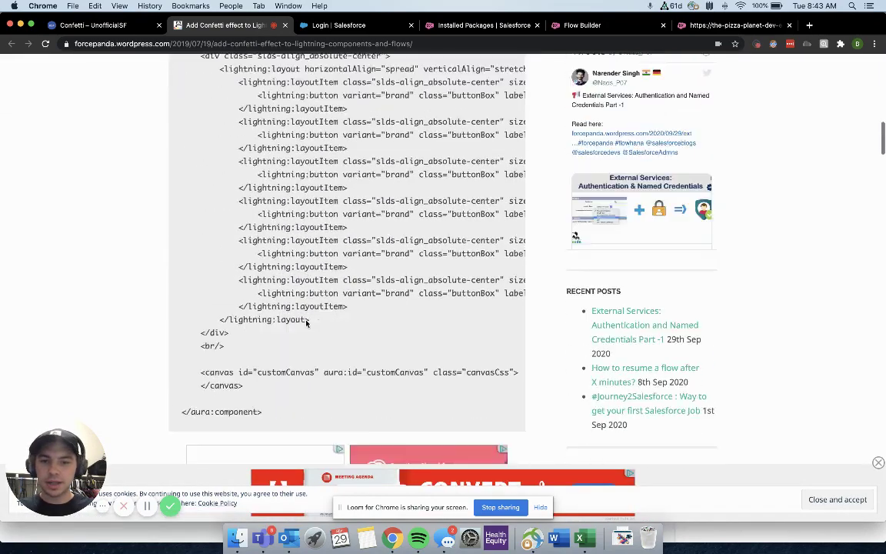
scroll(305, 324, down, 10)
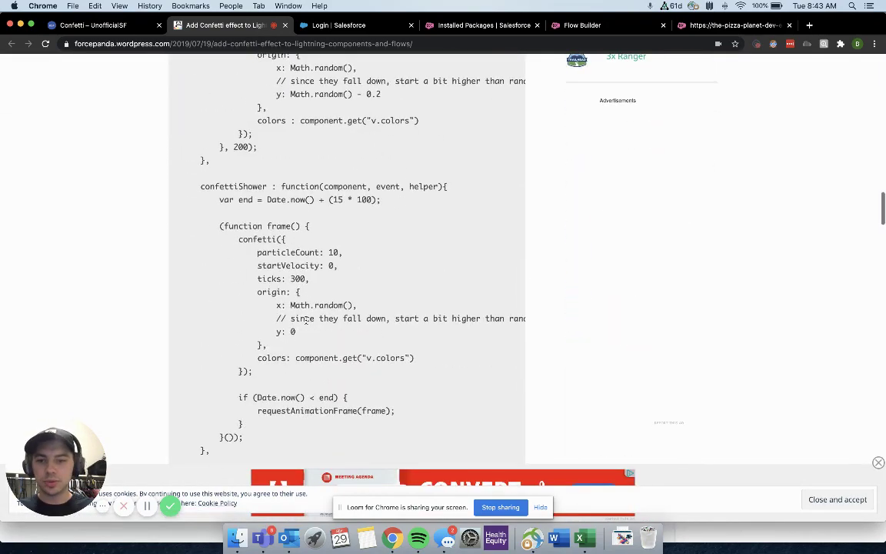
scroll(305, 324, down, 12)
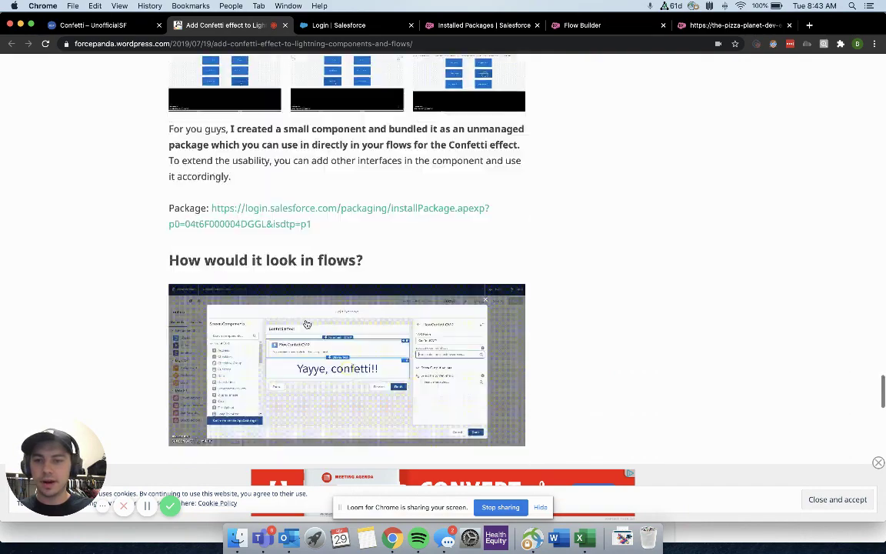
scroll(306, 323, down, 4)
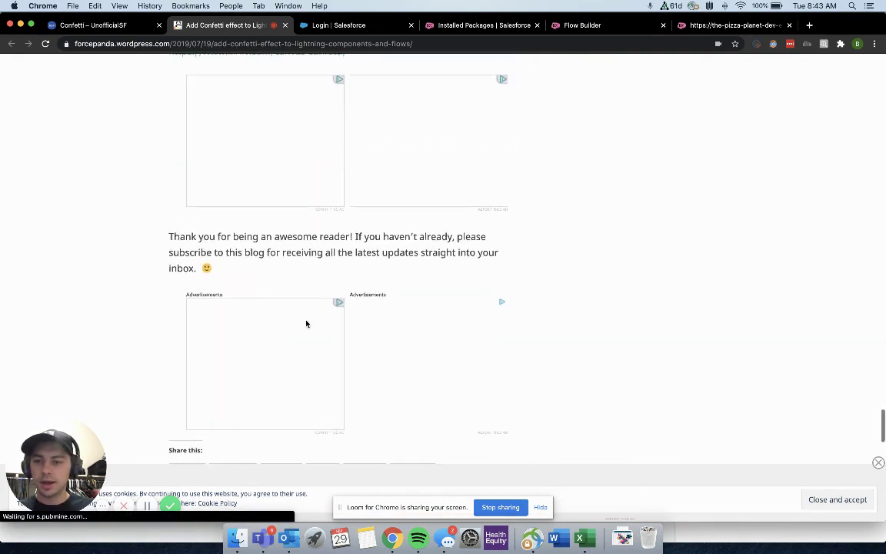
scroll(305, 323, up, 10)
scroll(306, 323, up, 3)
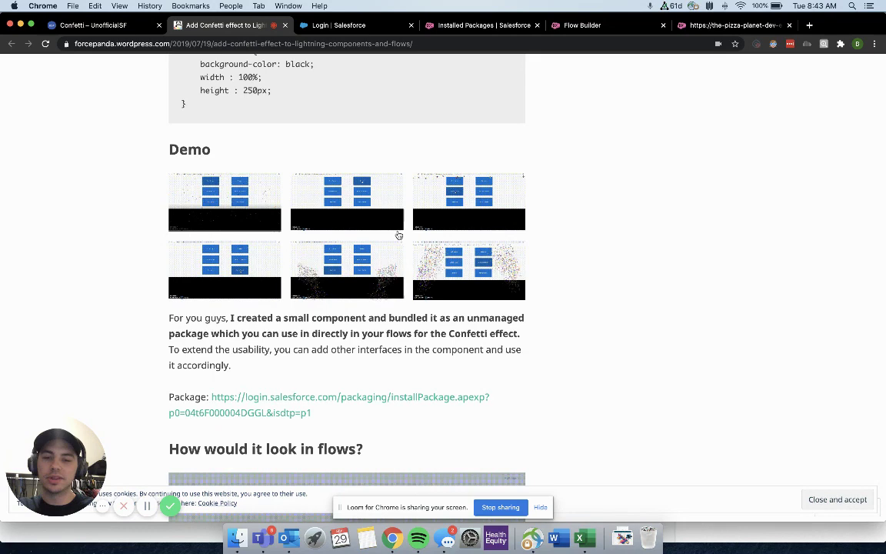
- Check for the FlowConfetti package among the org's installed packages, and view Confetti Flow in Flow Builder
click(348, 25)
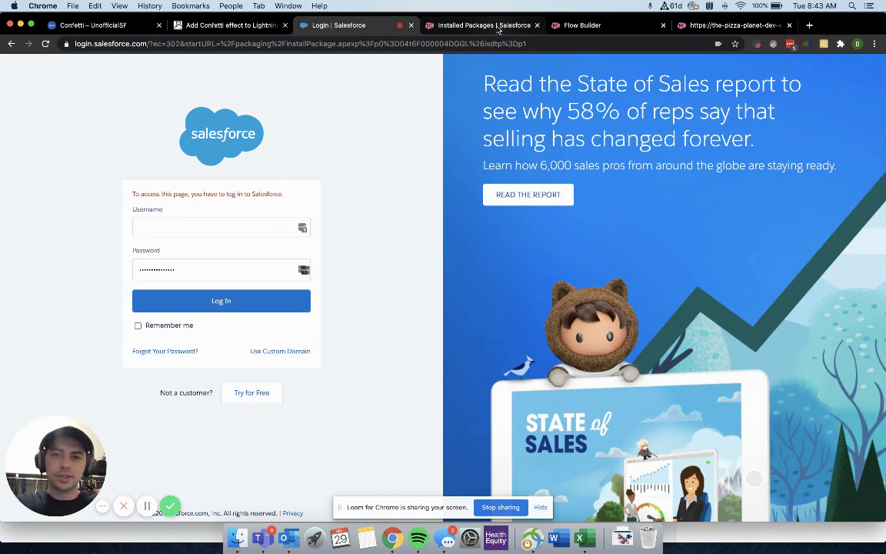
click(492, 26)
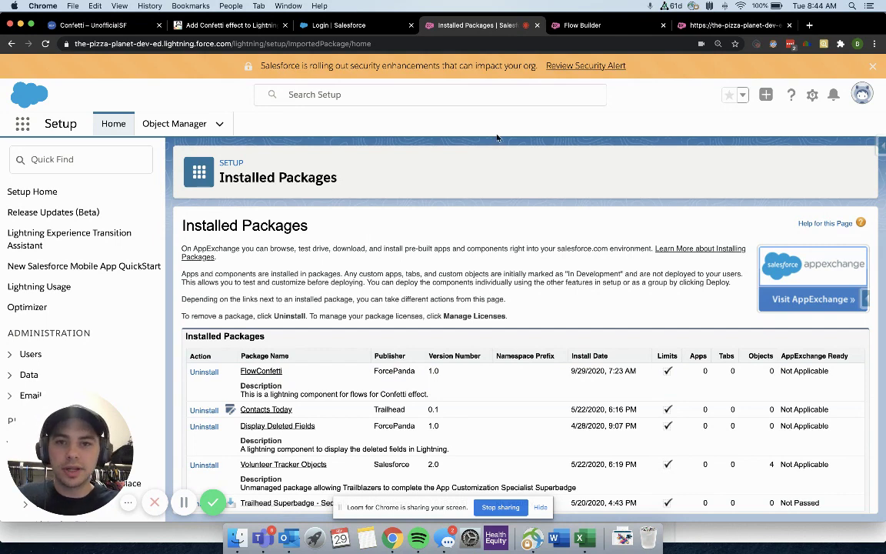
click(584, 27)
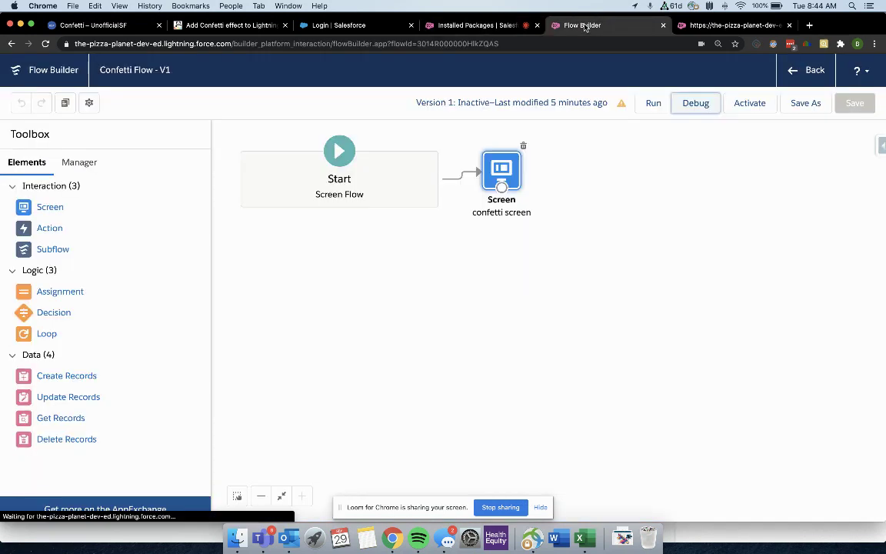
click(322, 320)
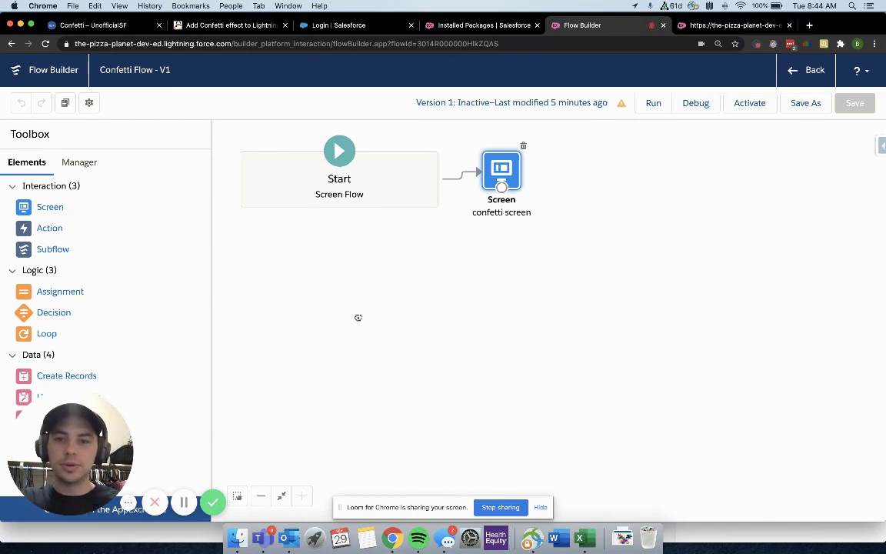
click(456, 307)
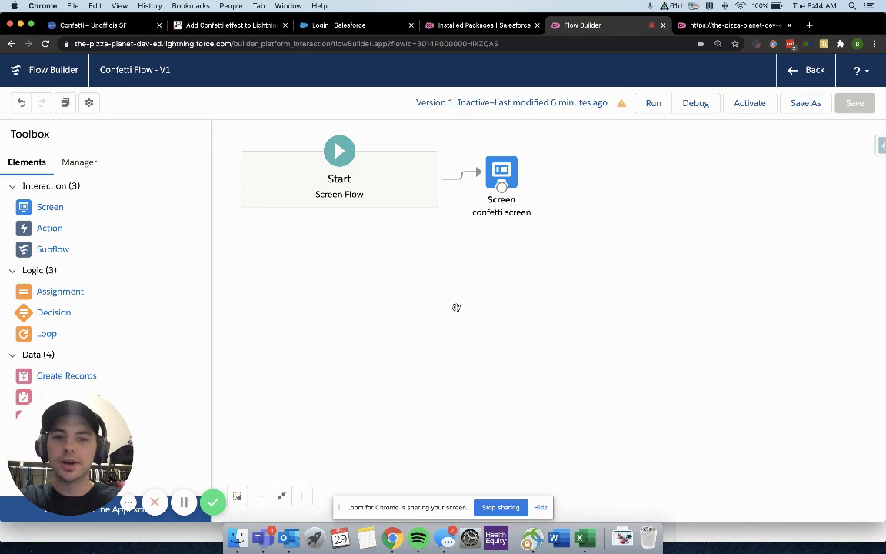
- Open the confetti screen element for editing and search its screen components for "confet"
double_click(500, 171)
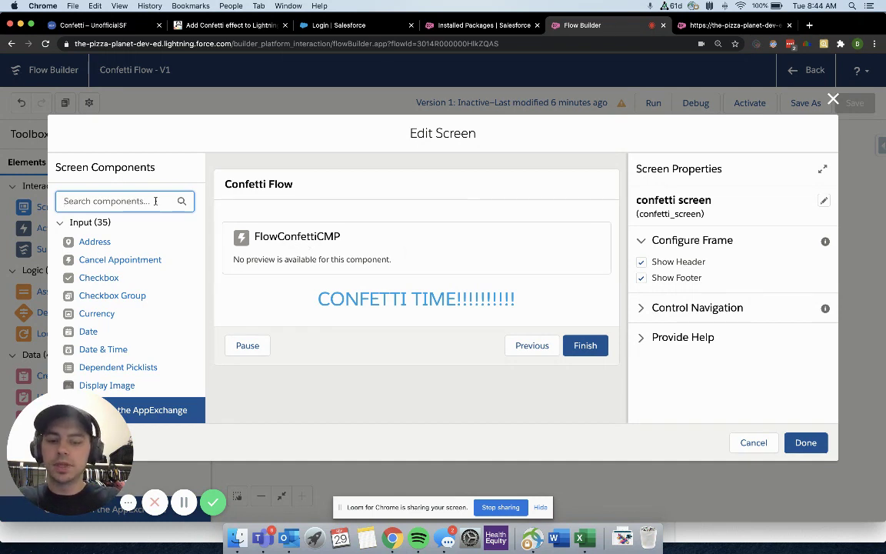
text(confee)
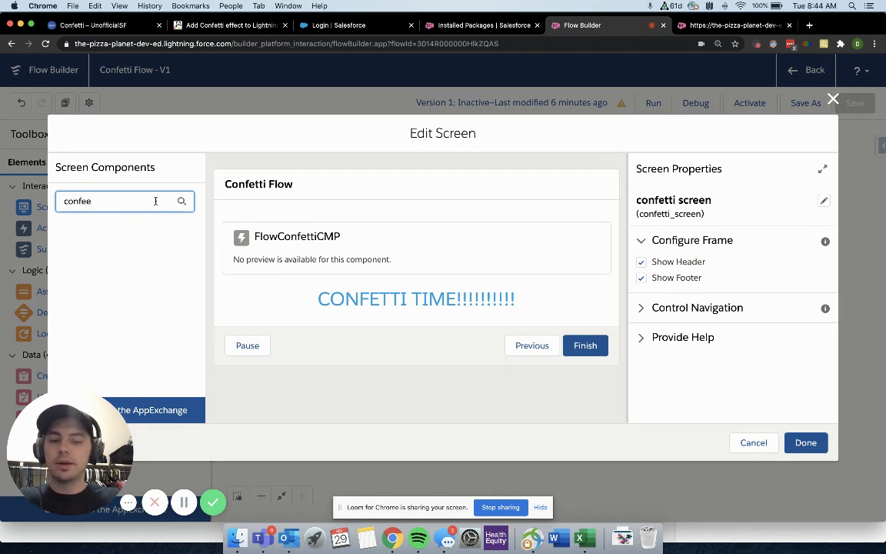
key(BackSpace)
text(t)
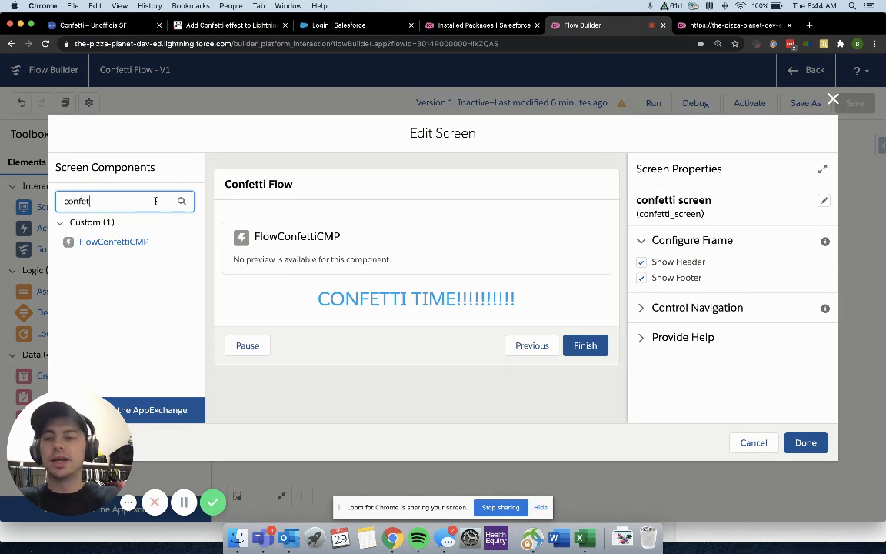
click(134, 246)
drag(134, 246, 159, 243)
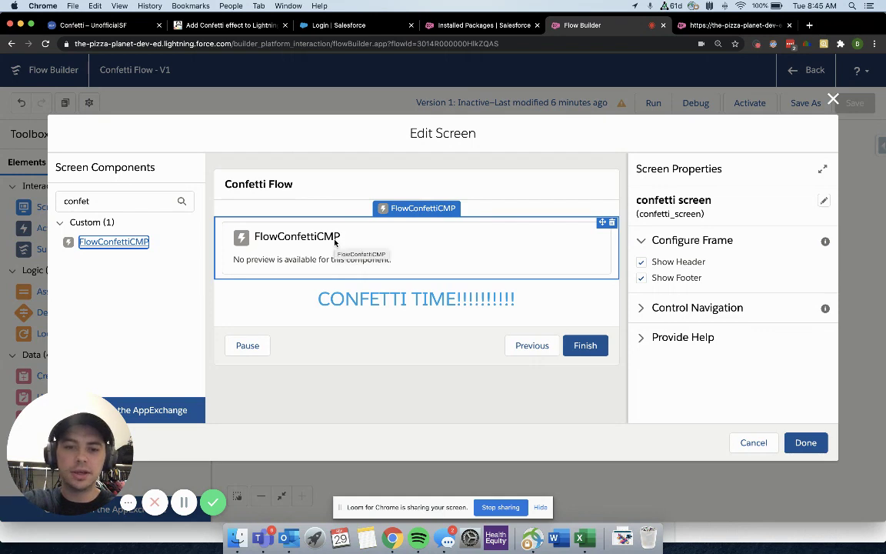
- Review the FlowConfettiCMP component's API name and effect settings, accept the screen and save the flow
click(476, 244)
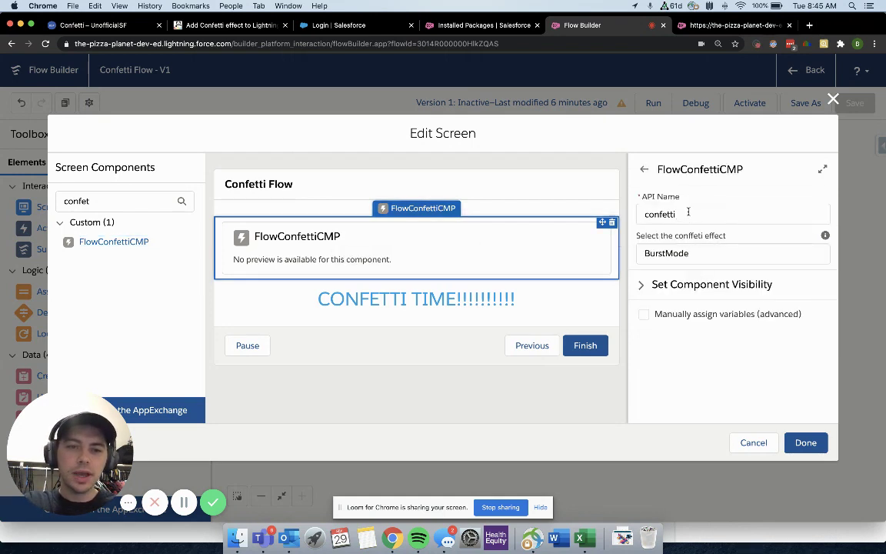
mouse_move(825, 236)
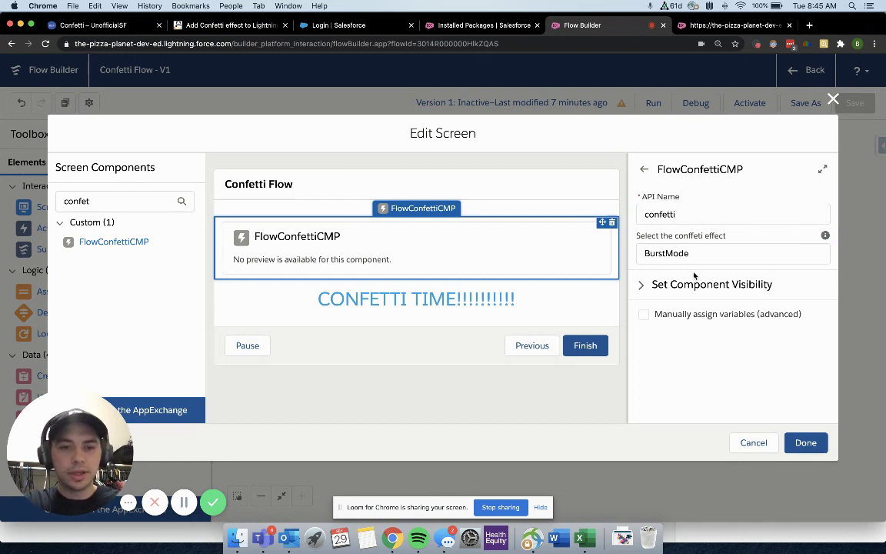
click(806, 443)
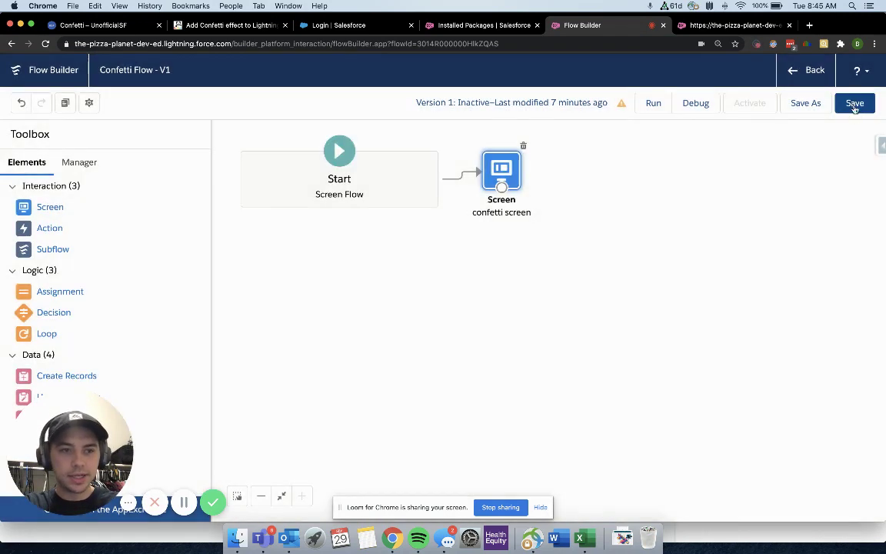
click(854, 103)
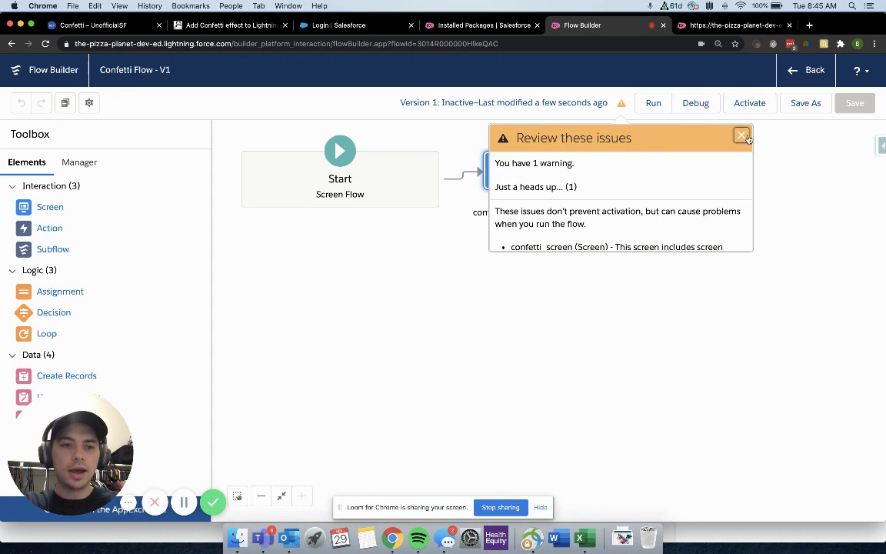
- Dismiss the issues notice, run Confetti Flow in debug mode to view the confetti effect, and close the debug page
click(740, 133)
click(730, 27)
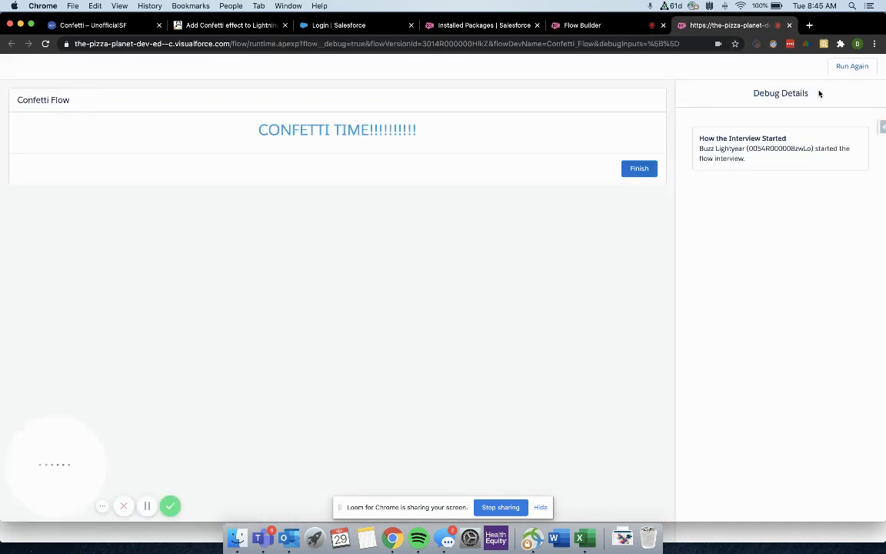
click(849, 66)
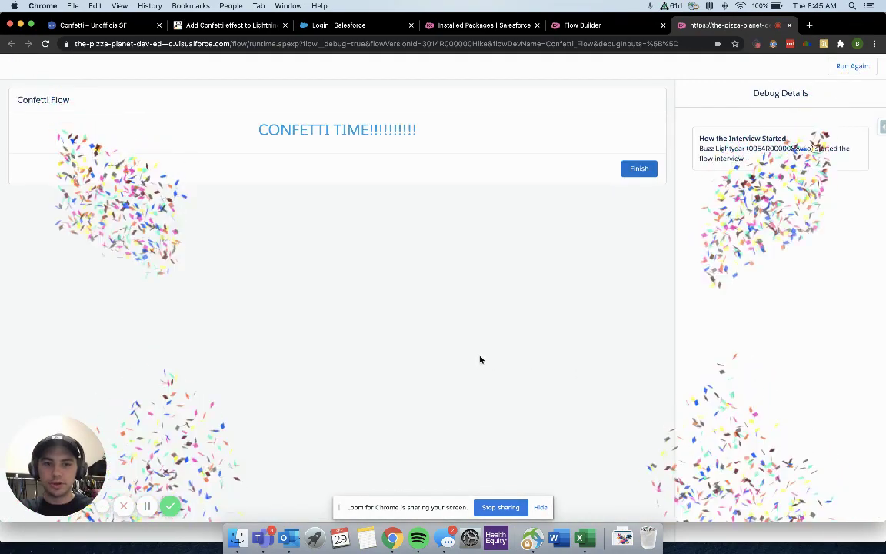
click(789, 26)
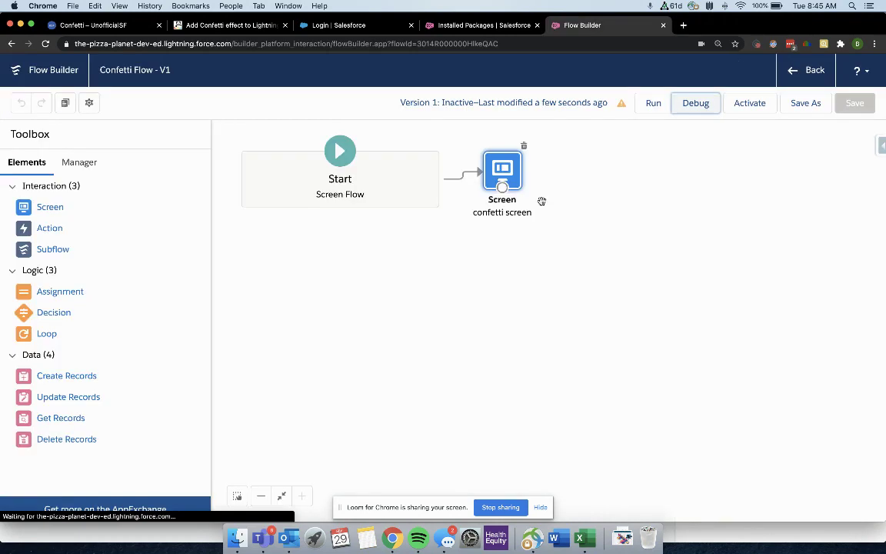
- Set the confetti effect of FlowConfettiCMP on the confetti screen to "Fireworks" and accept the screen changes
double_click(501, 167)
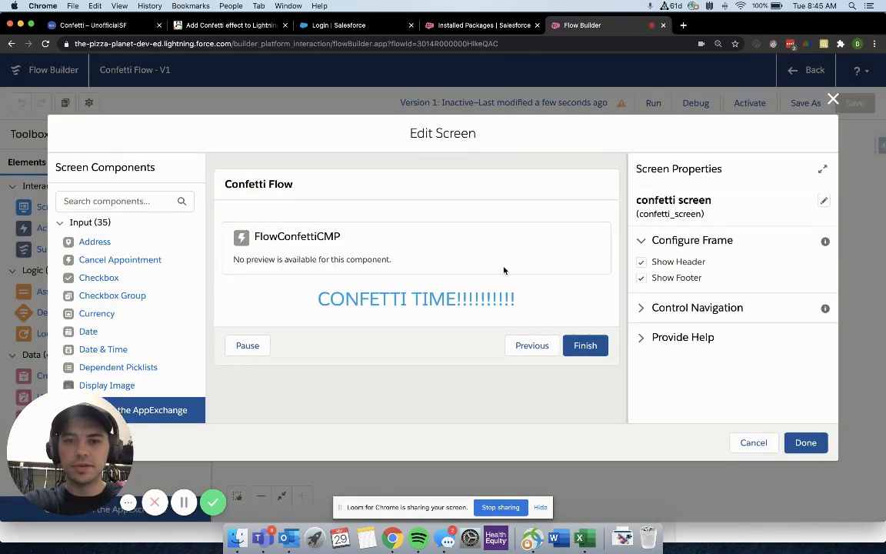
click(547, 269)
click(701, 256)
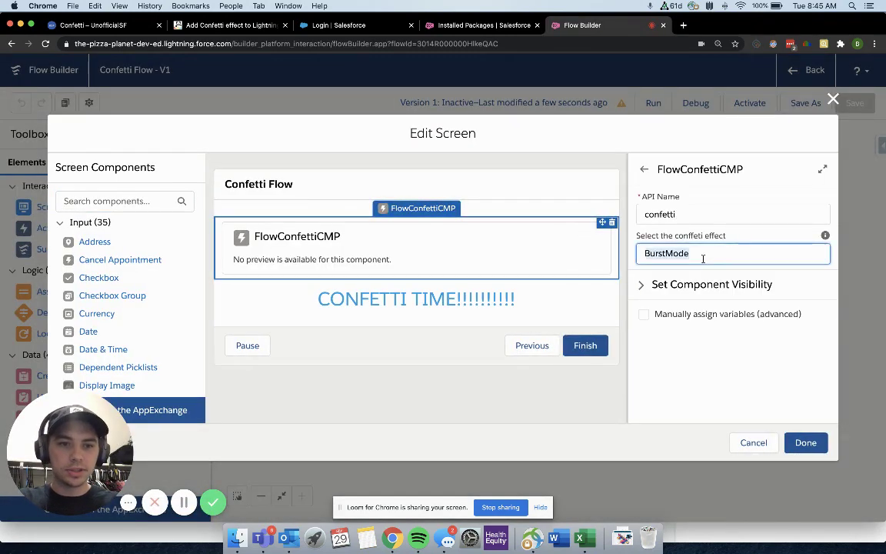
double_click(650, 253)
key(BackSpace)
text(Fireworks)
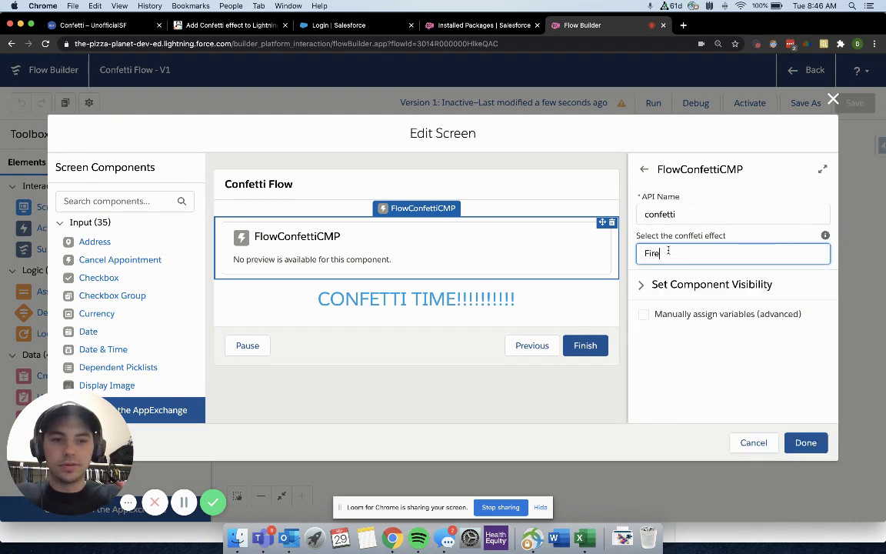
click(806, 443)
- Save Confetti Flow and run it in debug mode to test the changed effect
key(super+s)
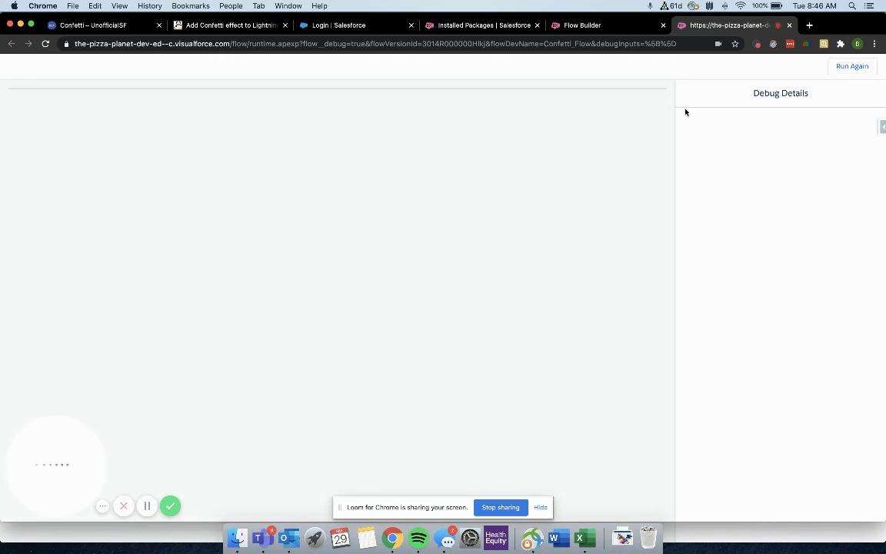
key(Return)
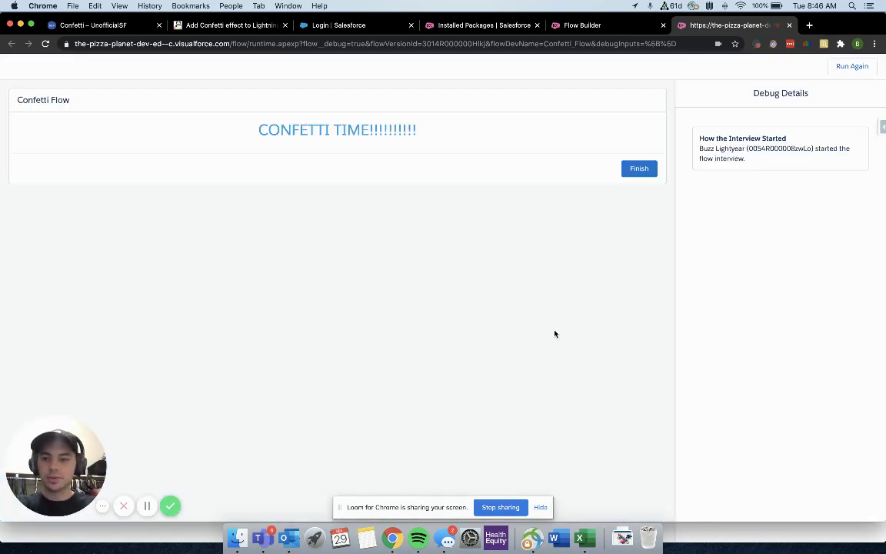